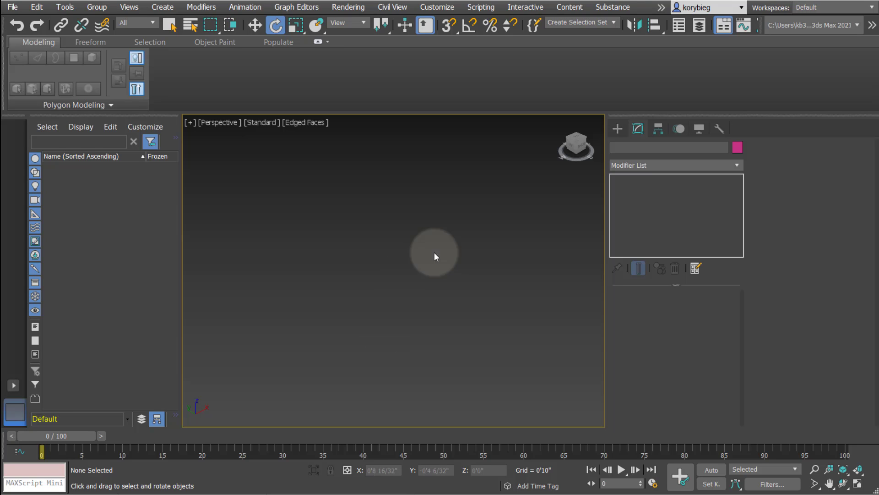
- Create a standard primitive plane about 11'6" long and 12'11" wide
click(618, 133)
click(705, 255)
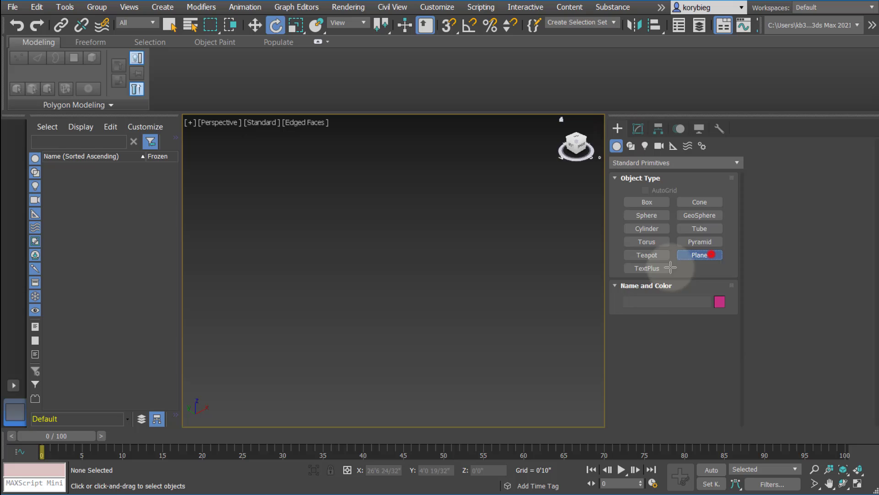
drag(395, 198, 356, 455)
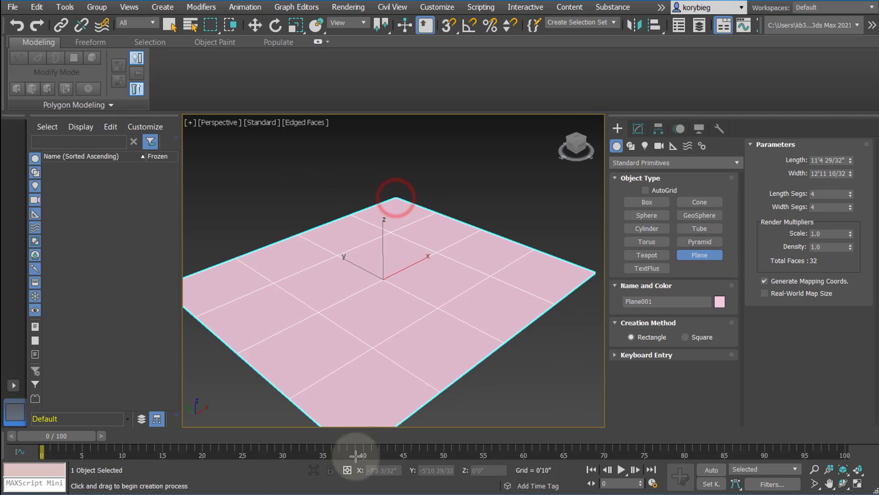
scroll(395, 294, down, 4)
alt+middle_drag(394, 294, 377, 302)
scroll(388, 304, up, 3)
middle_drag(377, 303, 347, 305)
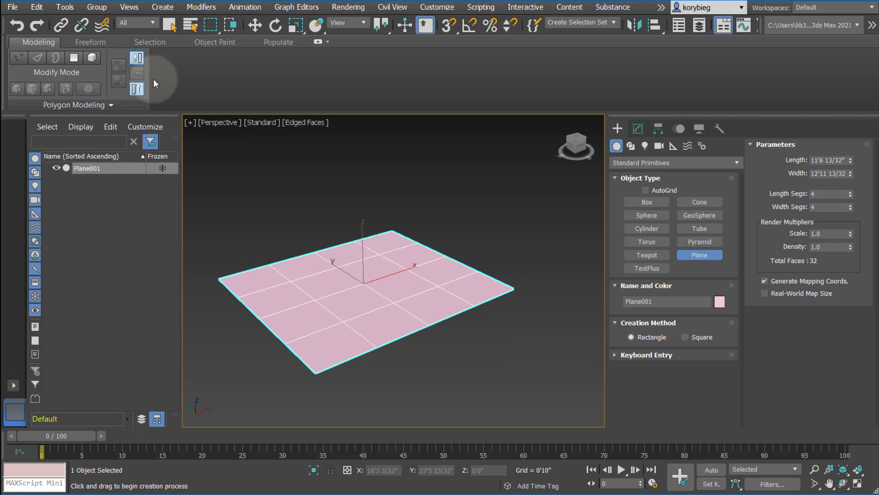
click(255, 29)
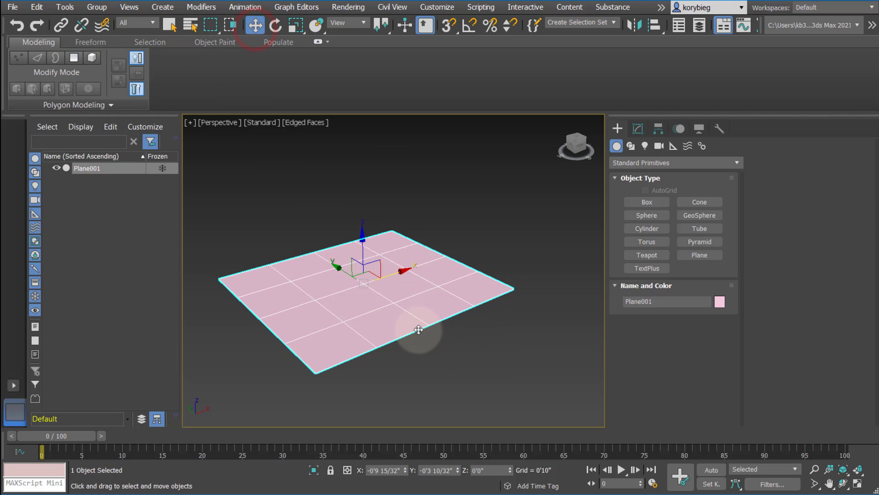
middle_drag(414, 324, 426, 329)
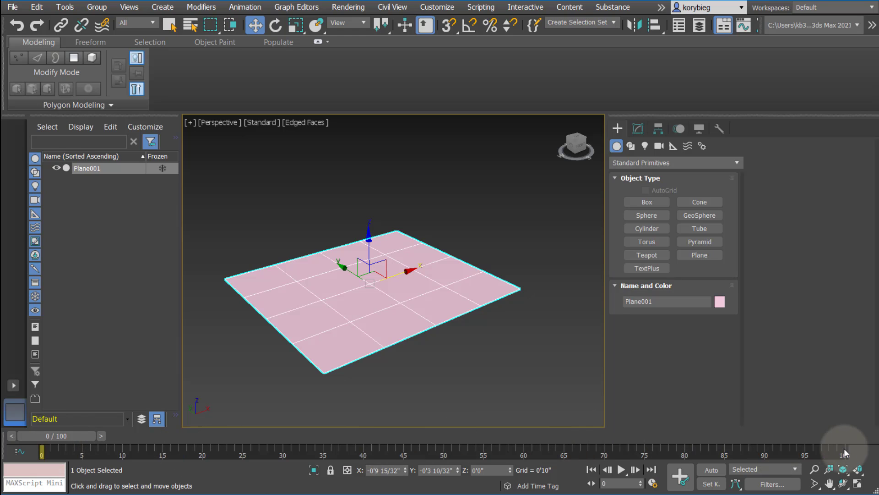
- Configure the animation's frame rate as Custom at 30 FPS
click(653, 483)
drag(430, 79, 437, 76)
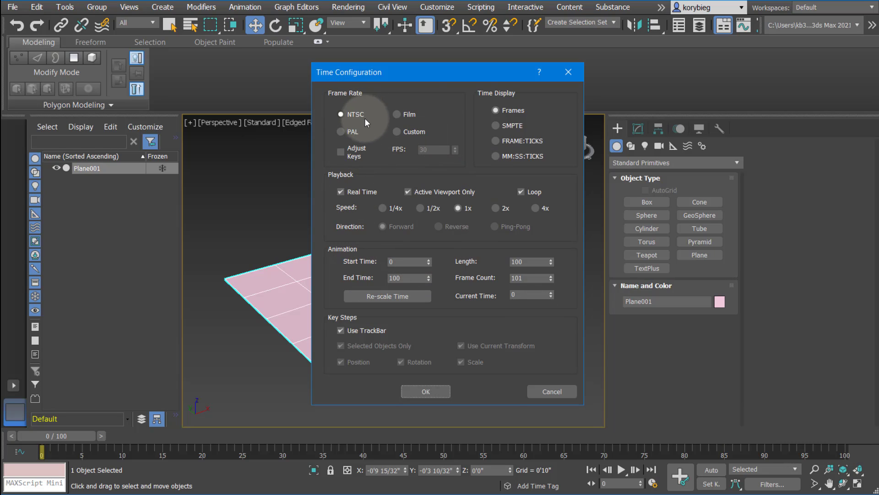
click(398, 132)
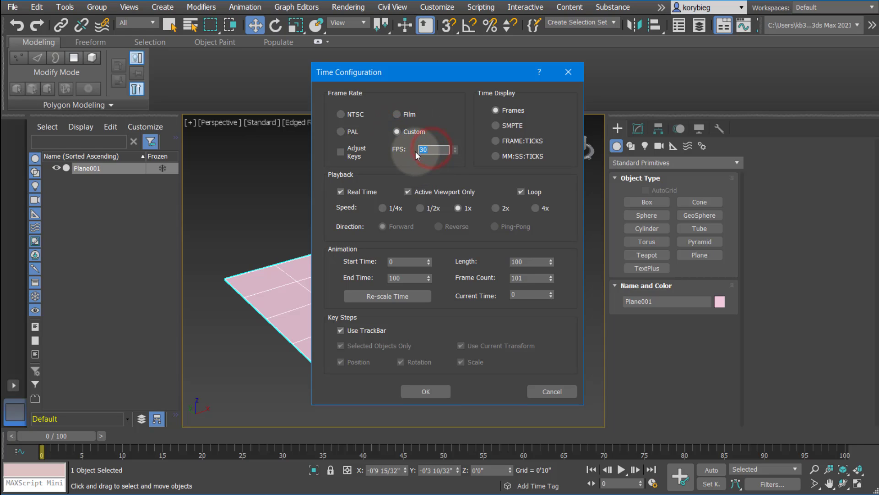
double_click(425, 149)
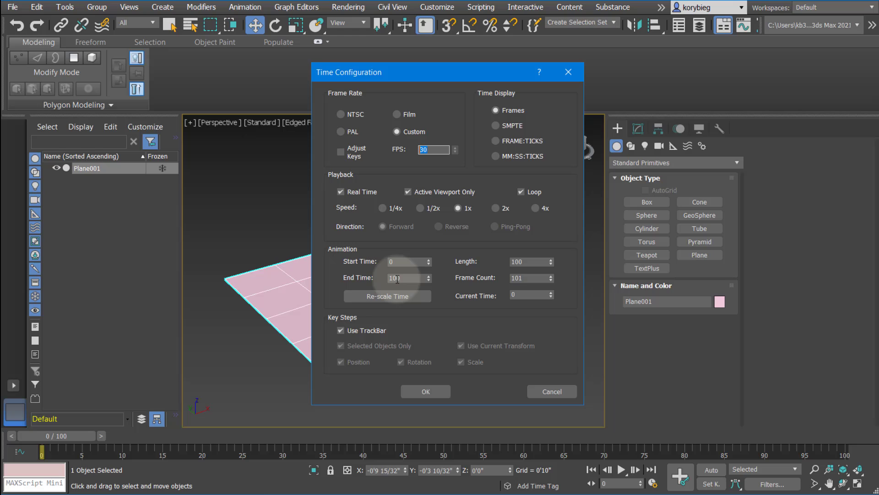
click(421, 387)
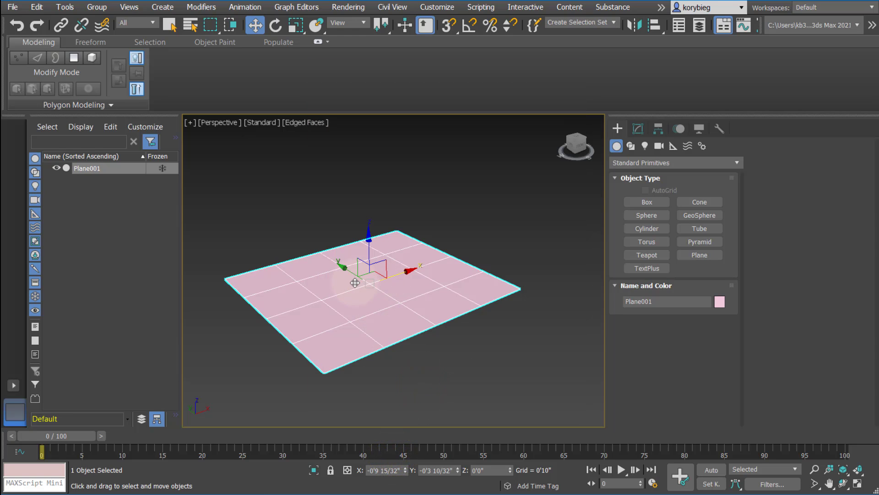
- Enable Set Key mode and set a key for the plane at frame 0
alt+middle_drag(354, 284, 360, 327)
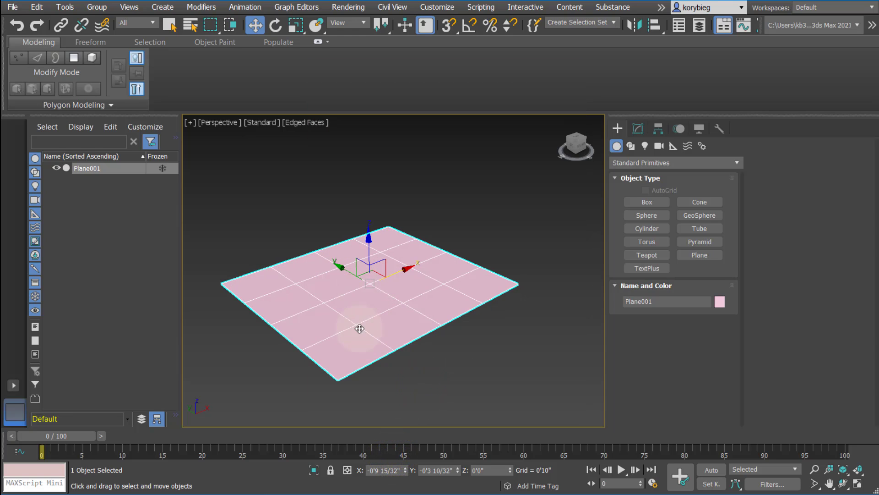
click(710, 473)
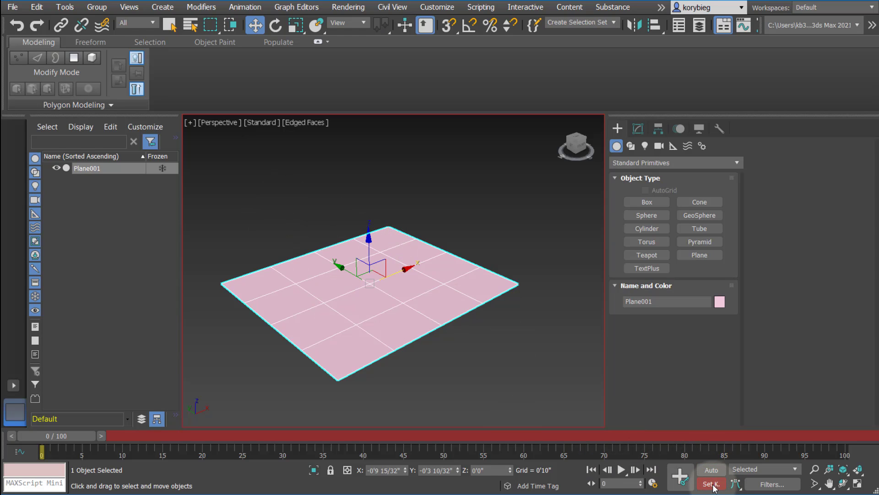
click(681, 478)
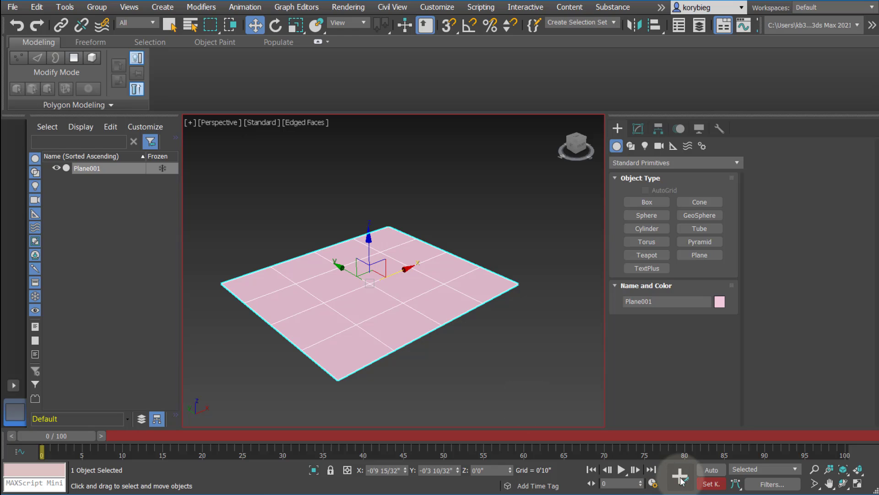
- Try raising the plane about 20'3" along the Z axis at frame 0 without setting a key
scroll(421, 358, down, 5)
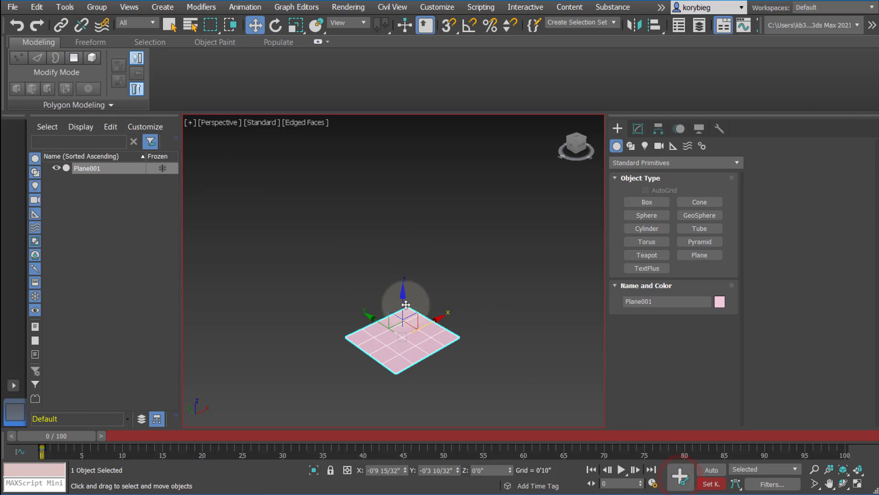
alt+middle_drag(412, 305, 403, 308)
drag(404, 300, 404, 174)
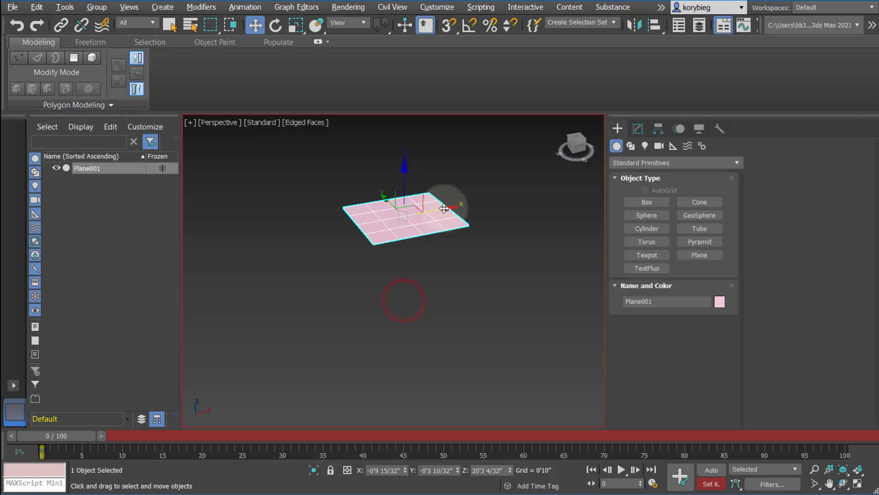
drag(444, 208, 403, 320)
click(275, 25)
- Key the plane at frame 50, moved to about X -10'9", Y 8'1", Z 22'1" and rotated about 35.6° around X
drag(77, 436, 466, 433)
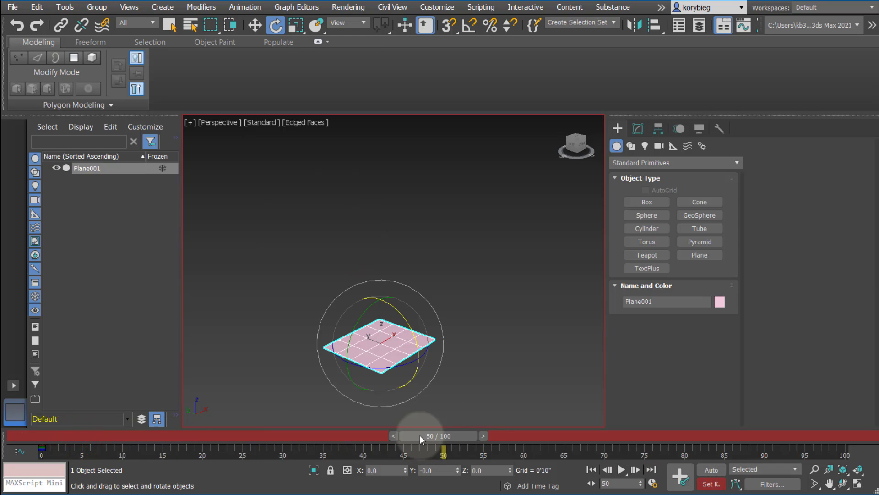
click(254, 25)
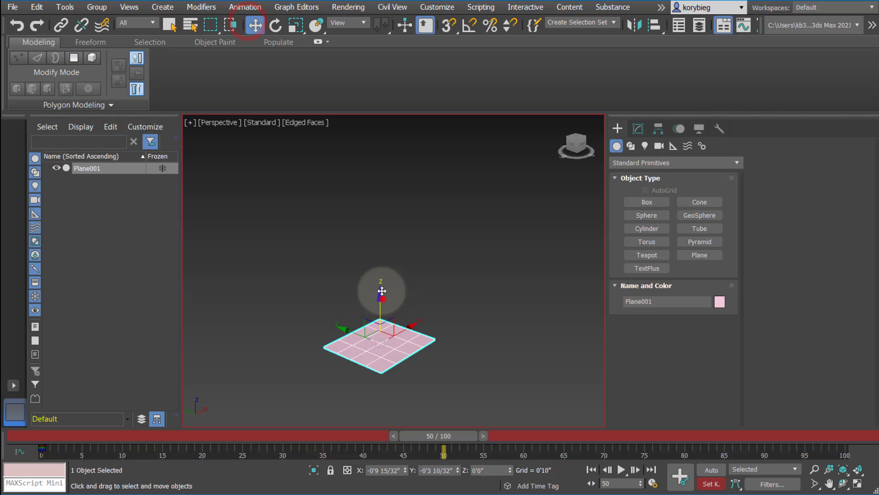
drag(382, 291, 297, 188)
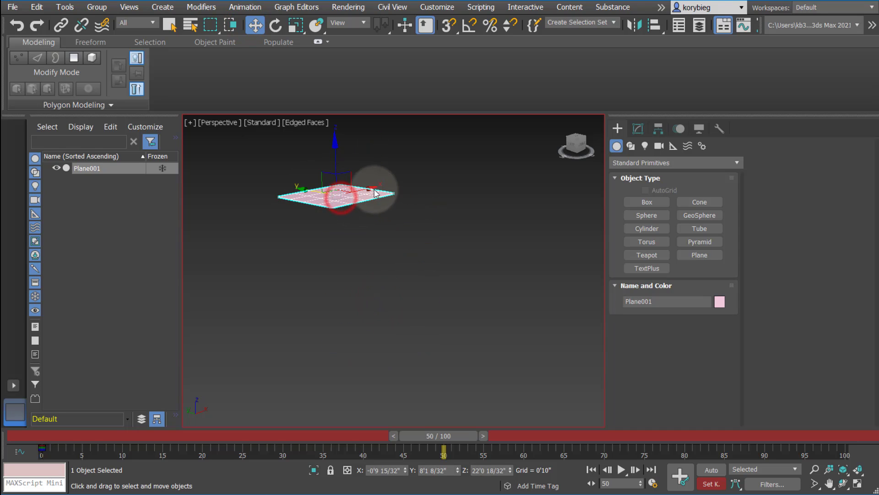
drag(372, 187, 320, 209)
click(275, 25)
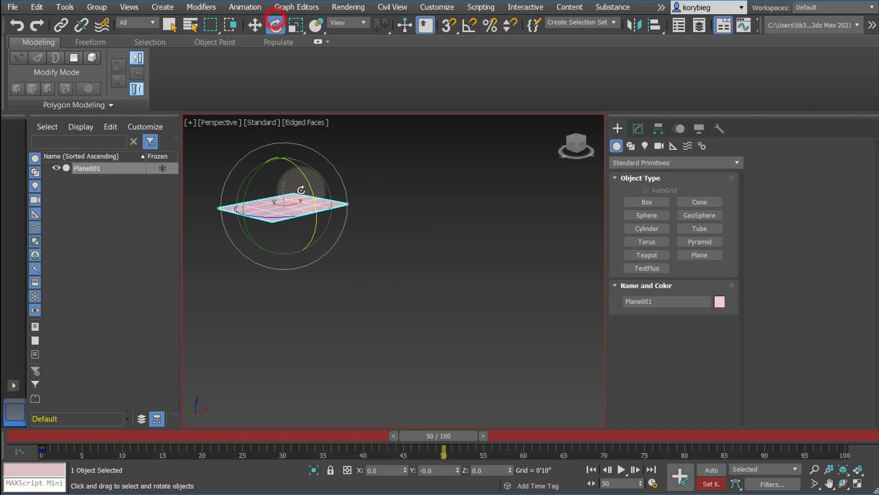
drag(304, 178, 316, 216)
click(680, 479)
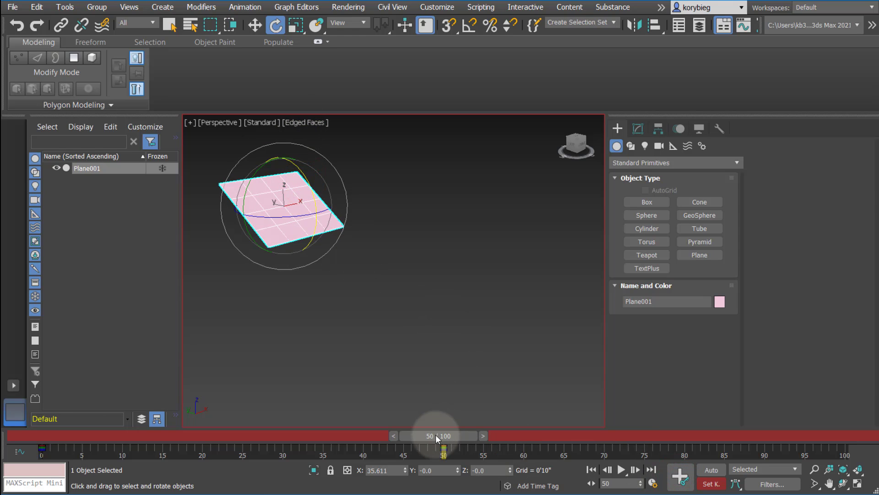
- Key the plane at frame 100, moved farther away and rotated to about X 8.4°, Y 48.9°, Z 8.4°
drag(436, 435, 872, 444)
key(e)
click(256, 25)
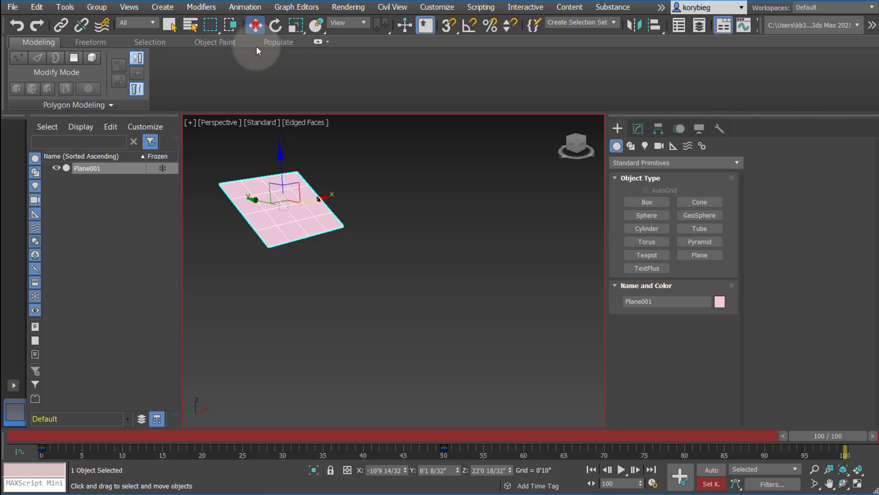
scroll(293, 257, down, 5)
drag(289, 240, 281, 191)
drag(330, 214, 316, 173)
click(276, 26)
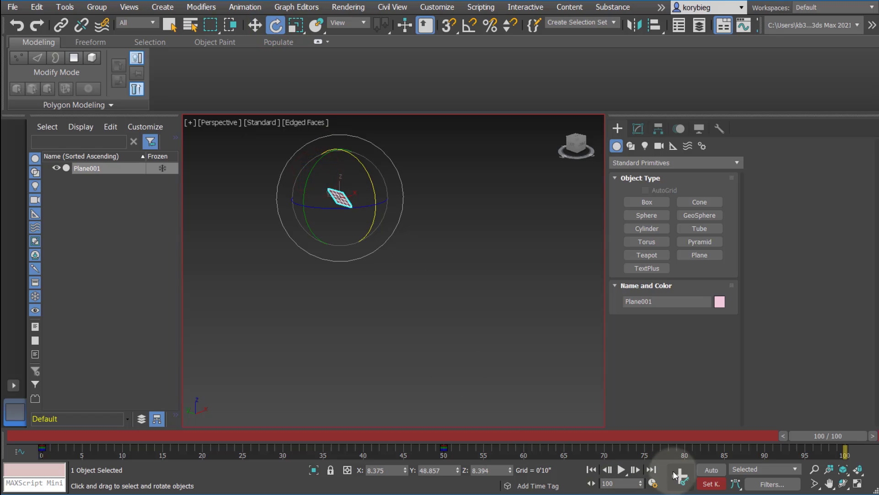
- Return the timeline to frame 0 and add a Bend modifier to the plane
drag(831, 434, 9, 440)
key(e)
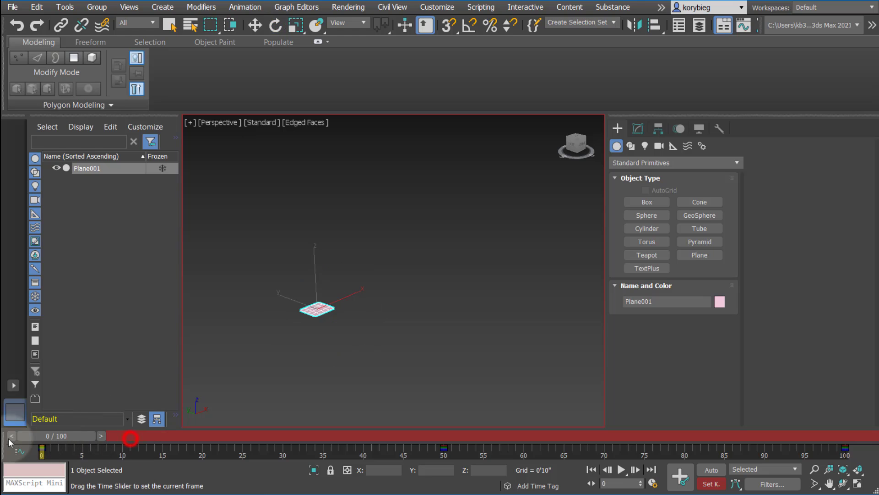
middle_drag(331, 302, 350, 314)
key(z)
alt+middle_drag(399, 274, 393, 312)
scroll(391, 305, down, 3)
click(637, 129)
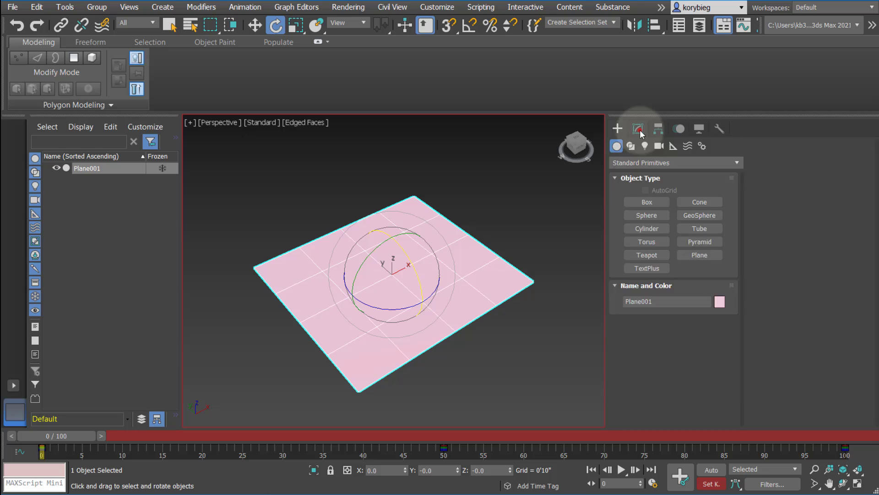
click(736, 165)
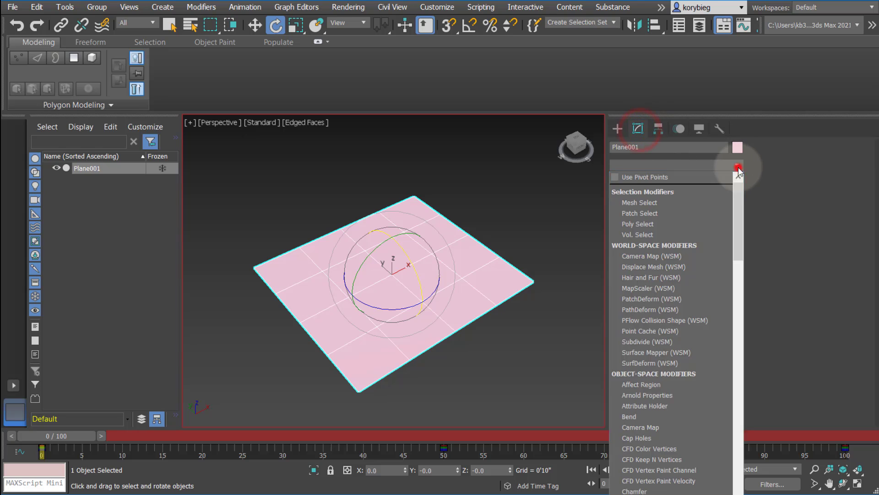
click(636, 417)
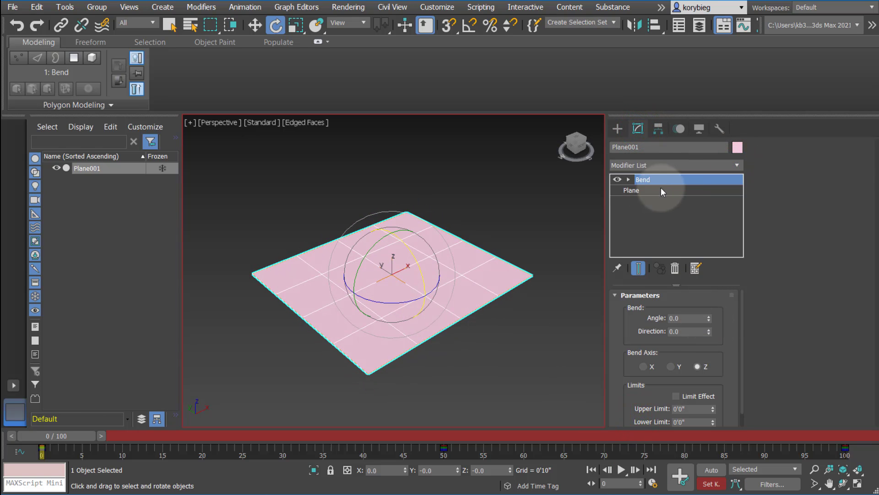
- Enable Auto Key and, at frame 37, set the Bend axis to X and the bend angle to 188.5
click(711, 471)
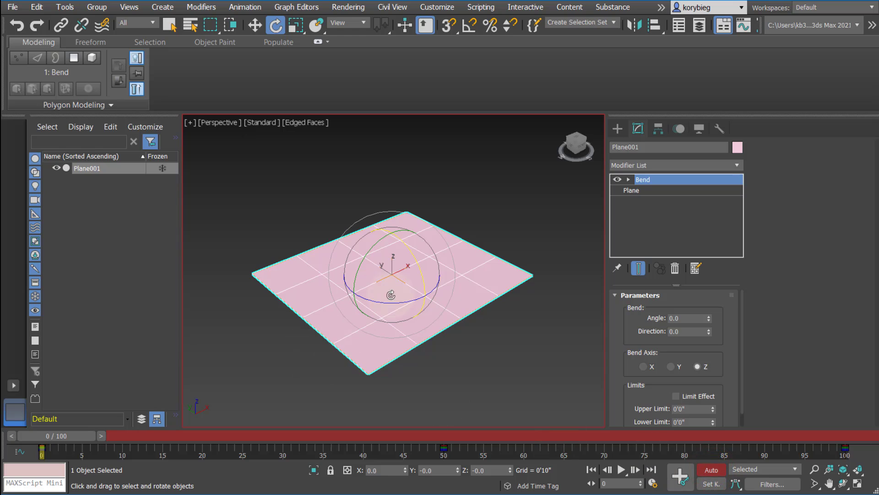
double_click(690, 317)
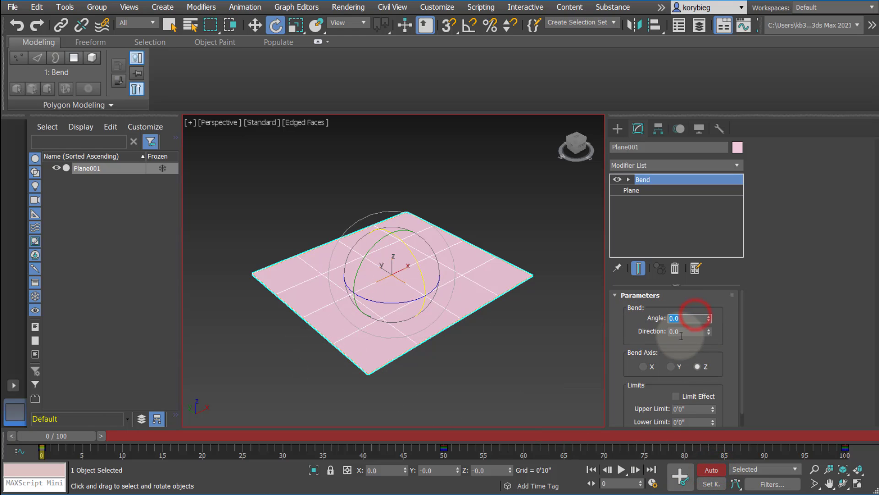
drag(78, 439, 353, 442)
alt+middle_drag(411, 333, 401, 312)
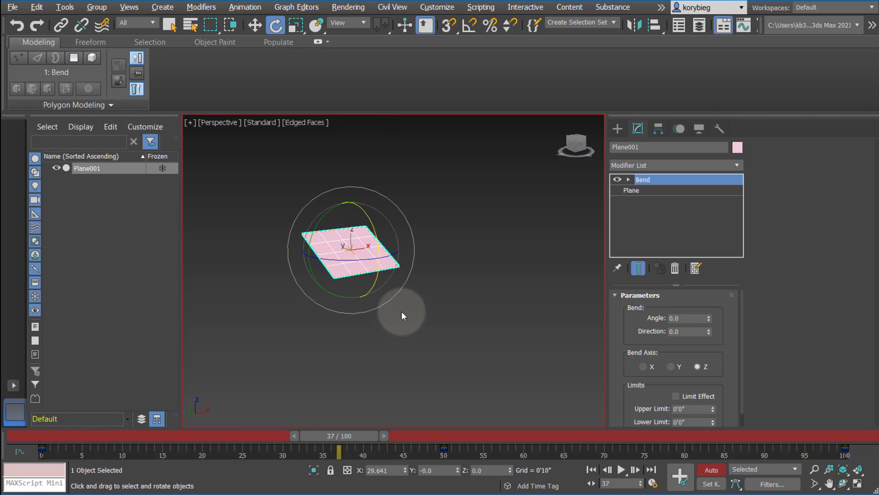
click(643, 367)
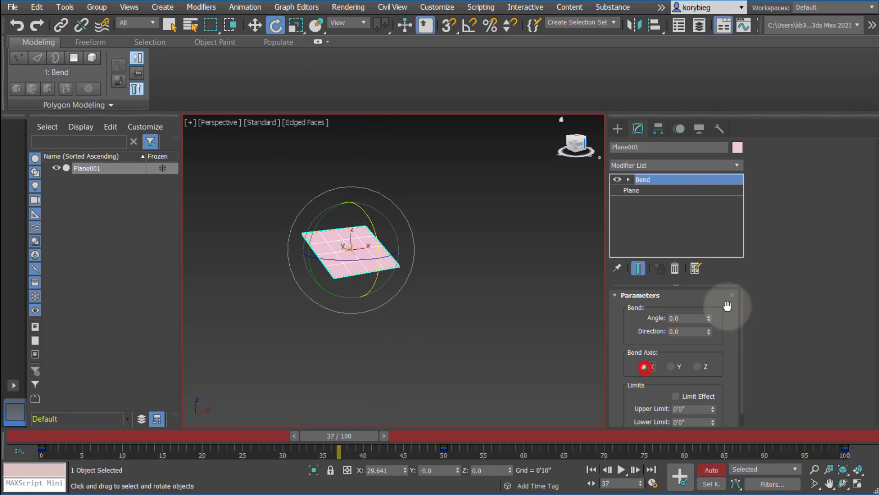
drag(708, 318, 693, 114)
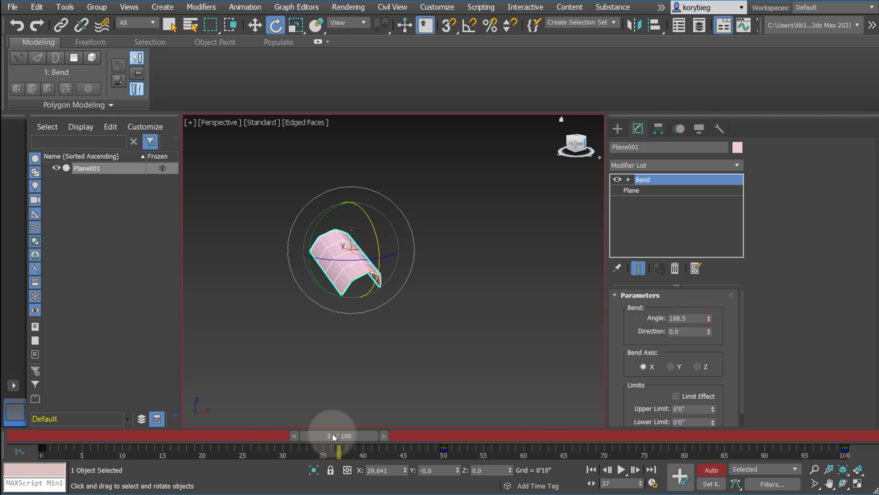
- At frame 100, animate the Bend modifier's angle to 299.0
drag(332, 432, 856, 438)
key(e)
scroll(431, 319, down, 4)
middle_drag(432, 318, 418, 328)
drag(710, 313, 679, 202)
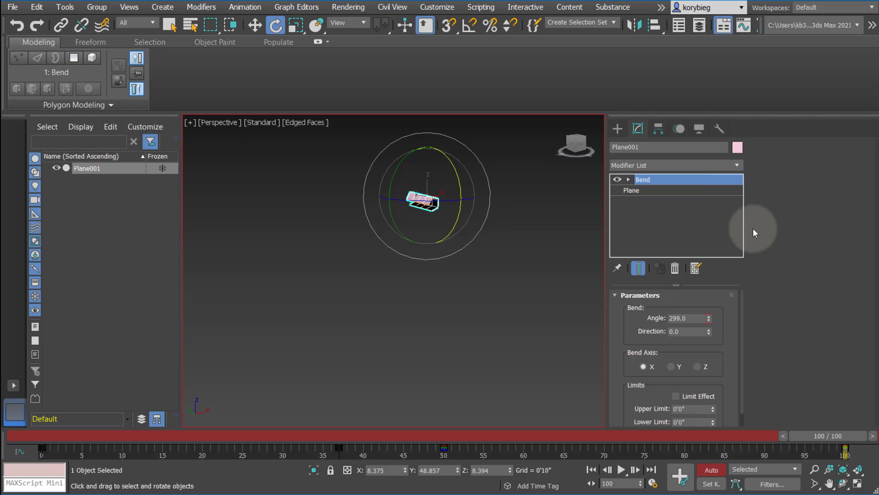
- Return the timeline to frame 0 and add a Twist modifier above the Bend
drag(829, 436, 43, 453)
key(e)
click(735, 164)
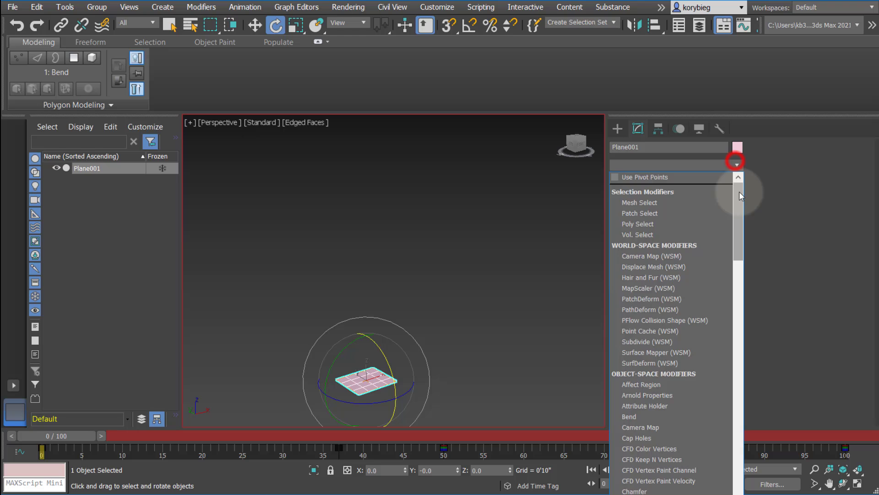
scroll(712, 441, down, 10)
click(629, 326)
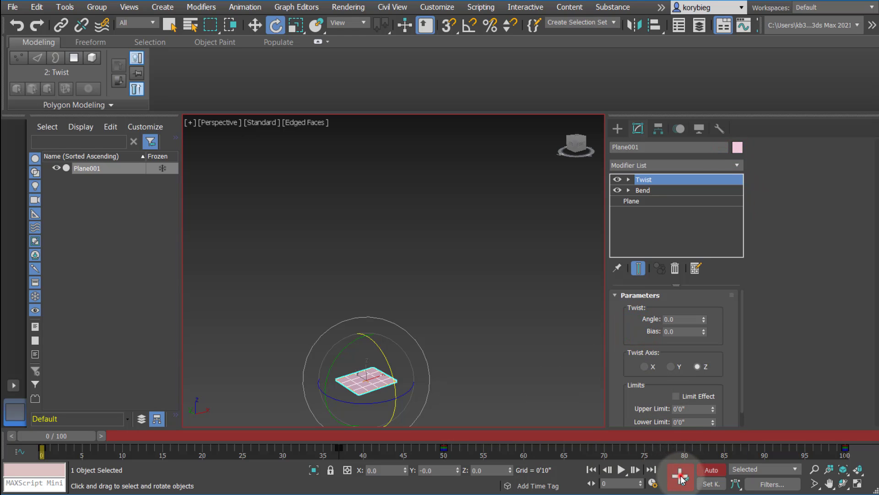
- At frame 57, animate the Twist modifier's angle to 73.0
drag(76, 437, 504, 417)
key(e)
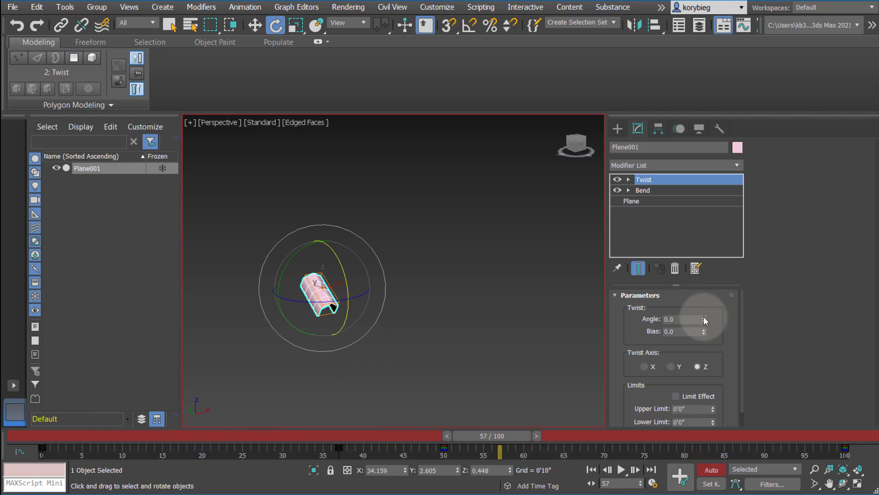
drag(705, 319, 687, 255)
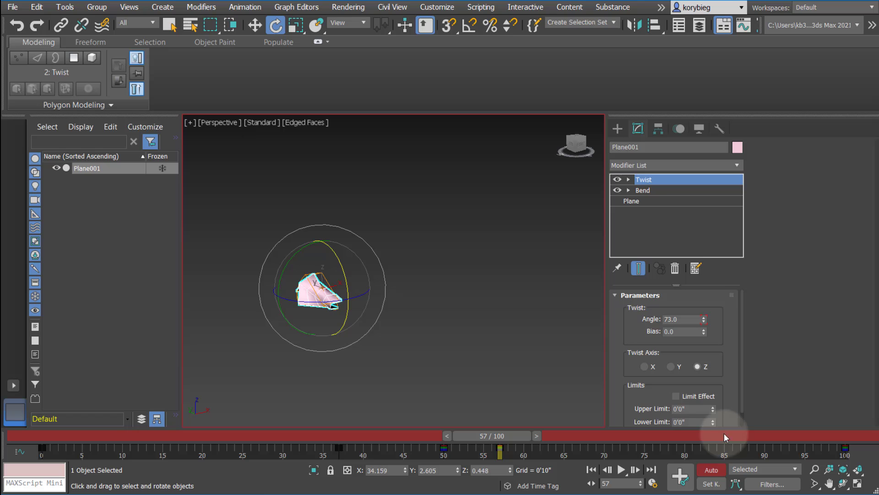
- Scrub the timeline across the full range to preview the plane's animation, and return to frame 0
mouse_move(492, 435)
mouse_down()
mouse_move(50, 435)
mouse_move(567, 438)
mouse_move(494, 449)
mouse_up()
key(e)
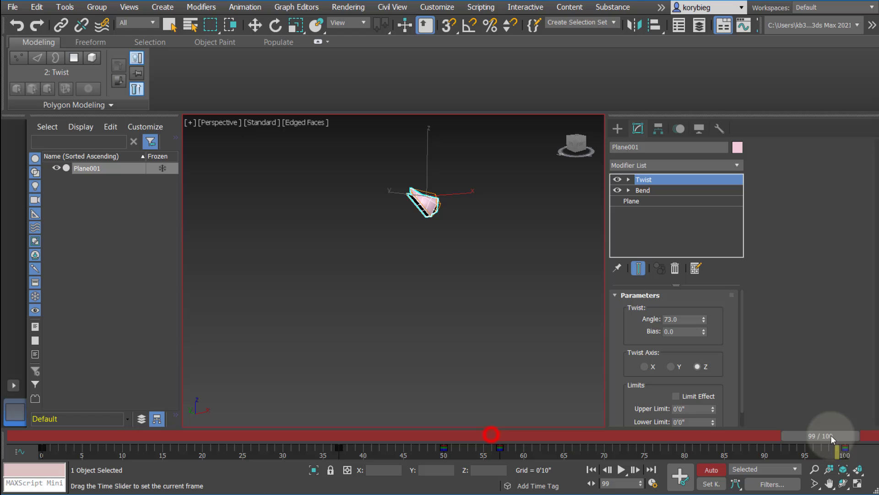
drag(831, 435, 12, 408)
key(e)
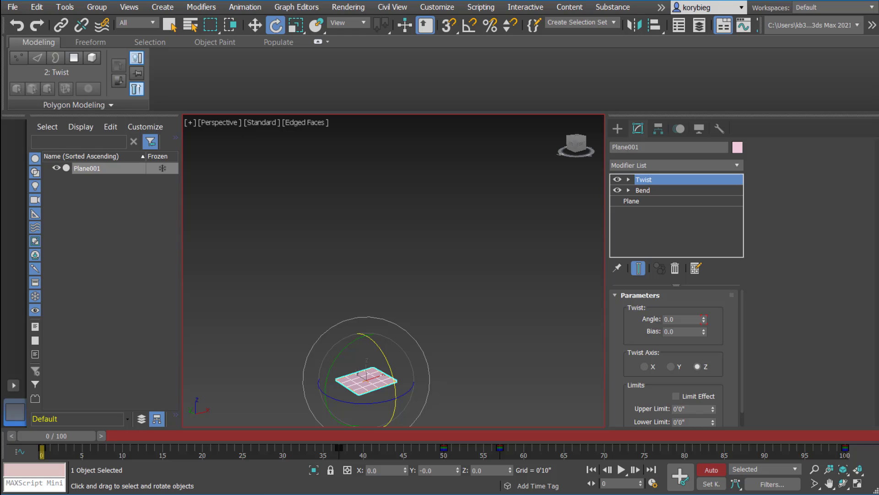
- Take a Snapshot of the animated plane over frames 0 to 100 with 15 copies, using the Mesh clone method
click(56, 7)
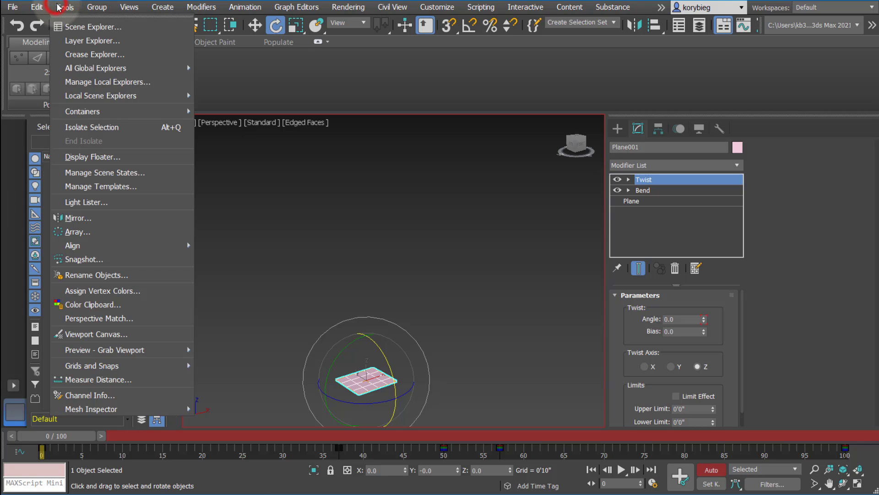
click(80, 257)
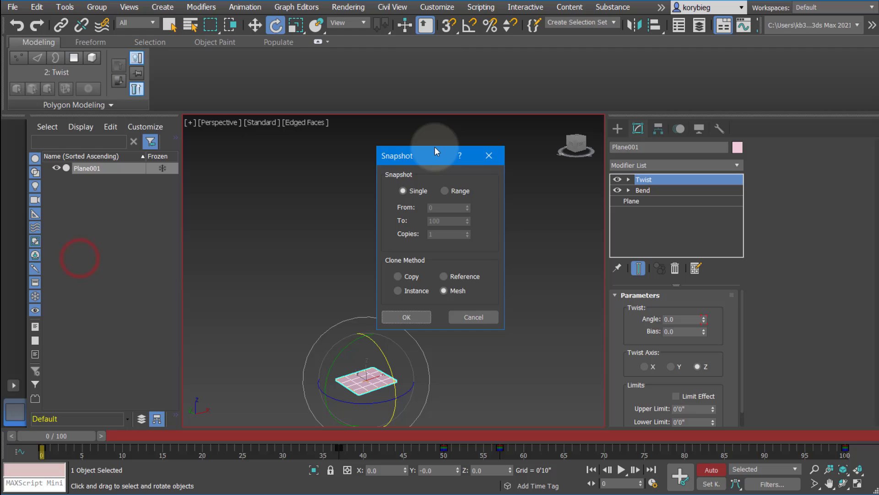
drag(436, 151, 495, 141)
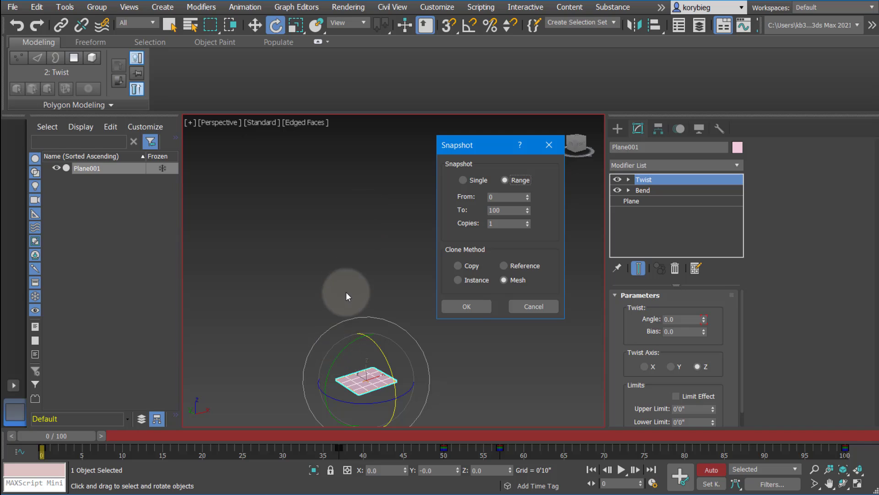
click(528, 222)
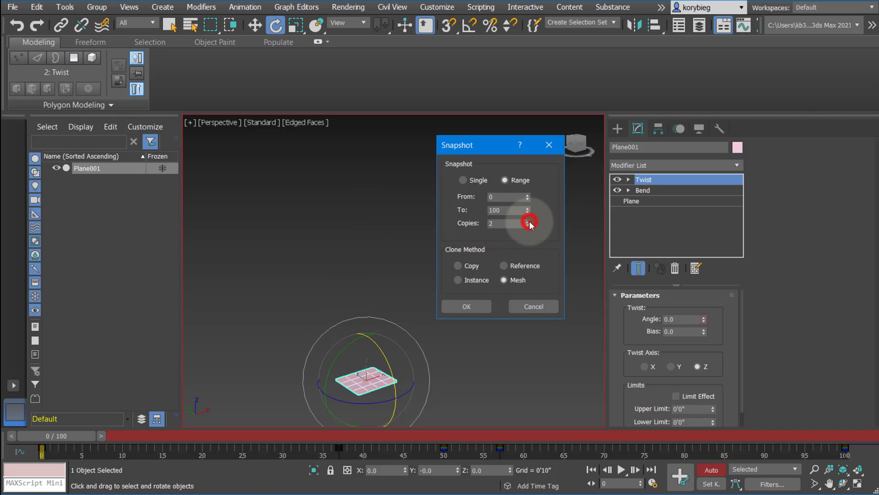
click(528, 221)
click(528, 222)
click(528, 221)
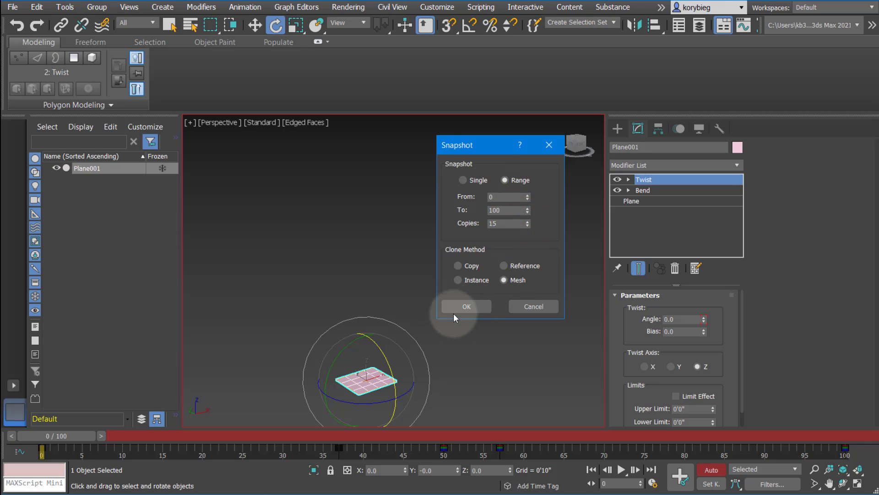
click(466, 304)
alt+middle_drag(379, 340, 567, 166)
scroll(366, 365, up, 3)
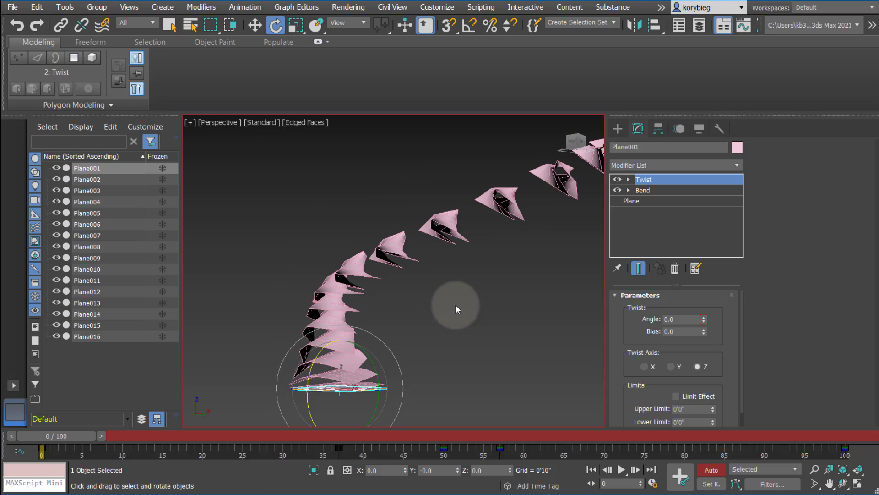
alt+middle_drag(455, 304, 395, 320)
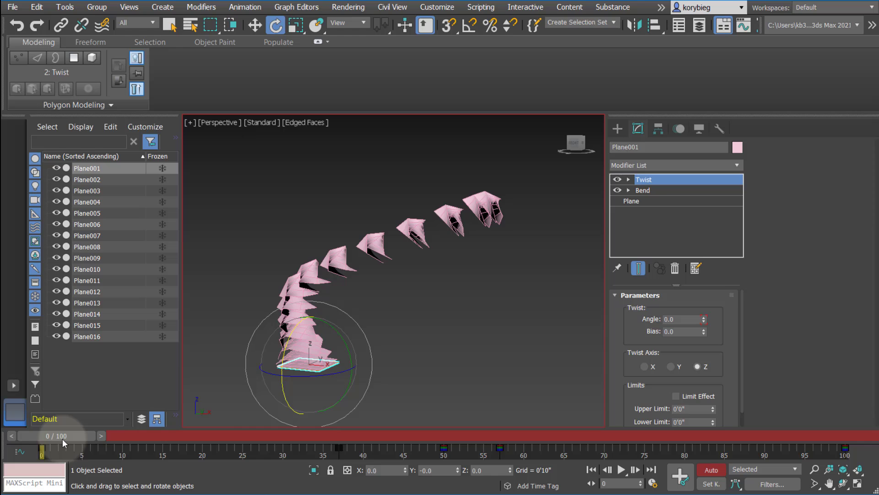
- Scrub the timeline to compare the animated plane with its snapshot copies, ending at frame 0
drag(62, 439, 144, 446)
drag(282, 452, 42, 451)
key(e)
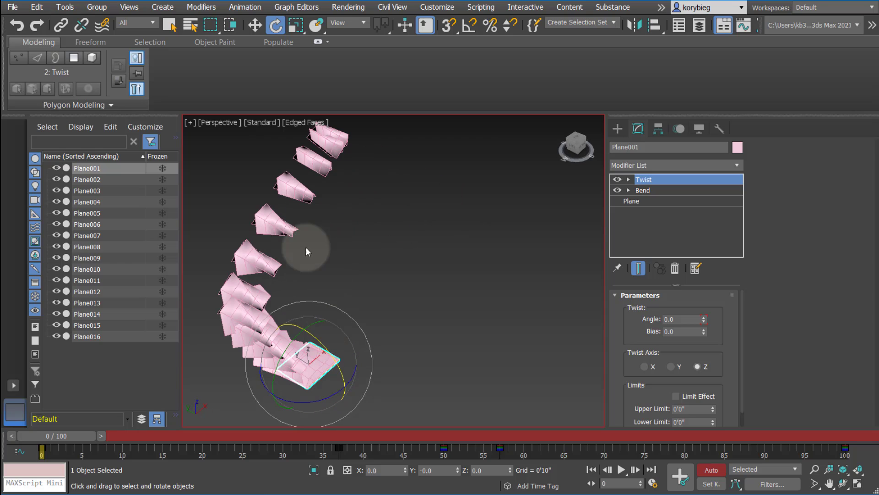
- Select the snapshot mesh Plane012 in the upper part of the curved sequence and add an Edit Poly modifier to it
click(295, 236)
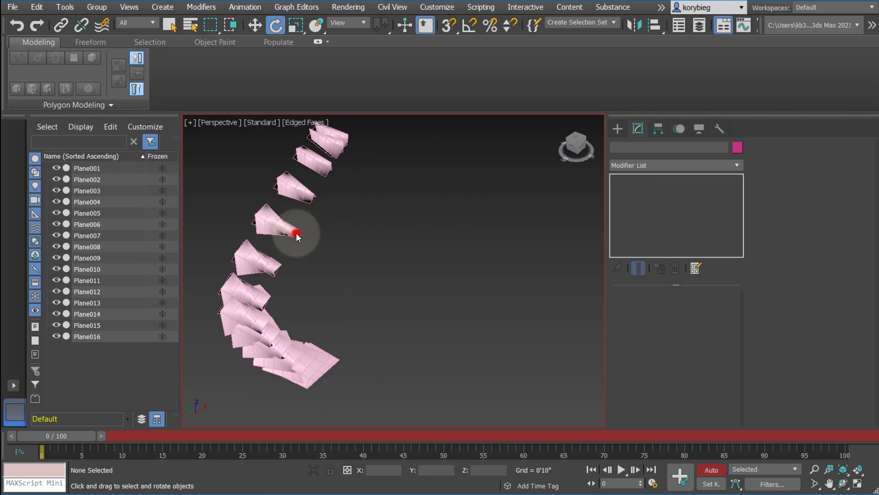
click(278, 223)
middle_drag(293, 225, 348, 223)
scroll(348, 224, up, 3)
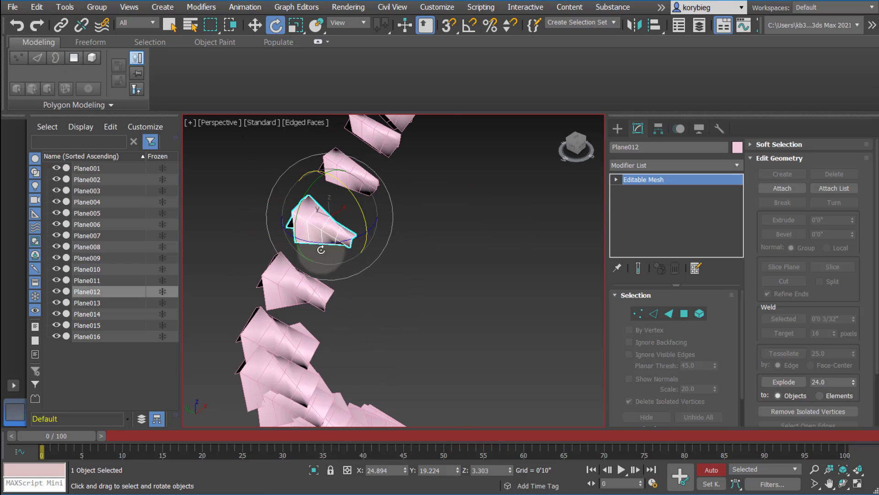
alt+middle_drag(321, 251, 362, 232)
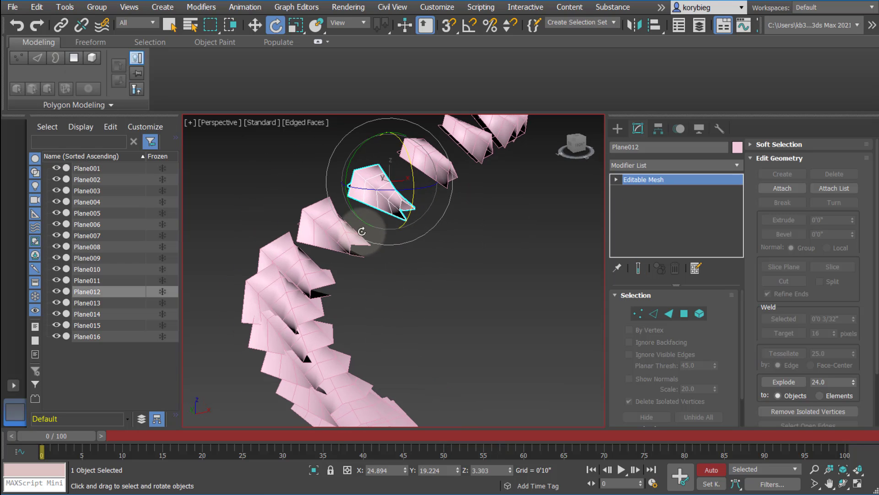
right_click(359, 194)
mouse_move(374, 332)
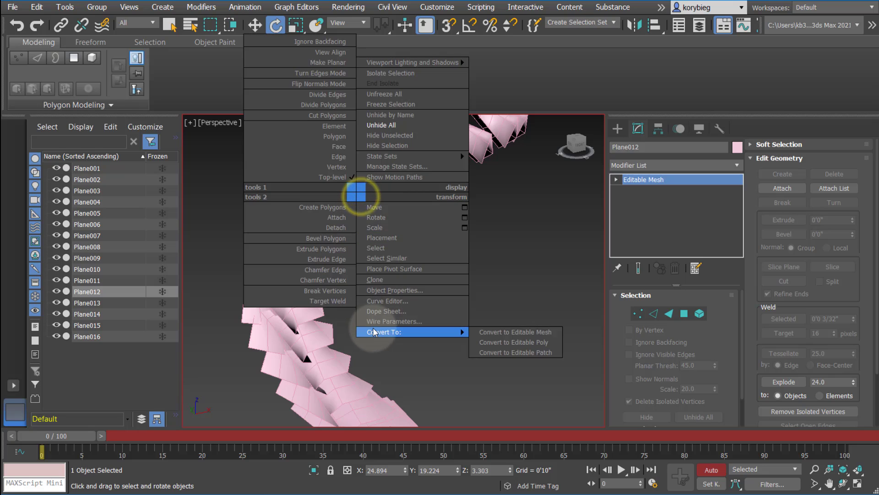
click(737, 165)
scroll(716, 400, down, 4)
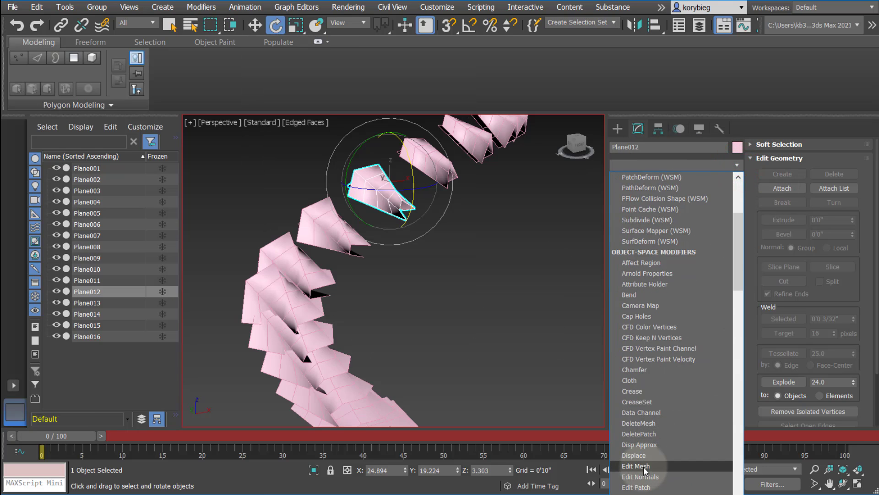
click(633, 494)
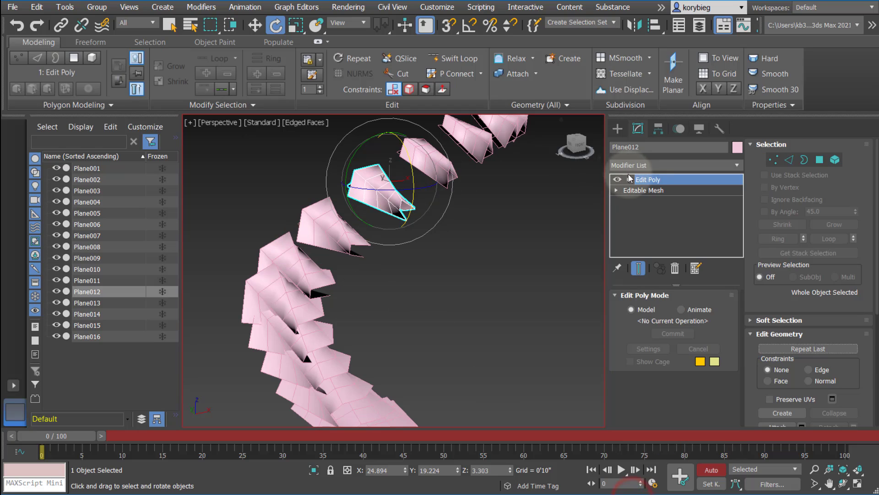
- At Polygon level of the Edit Poly modifier, select a polygon of Plane012 near the neighbouring upper mesh
click(654, 223)
click(390, 184)
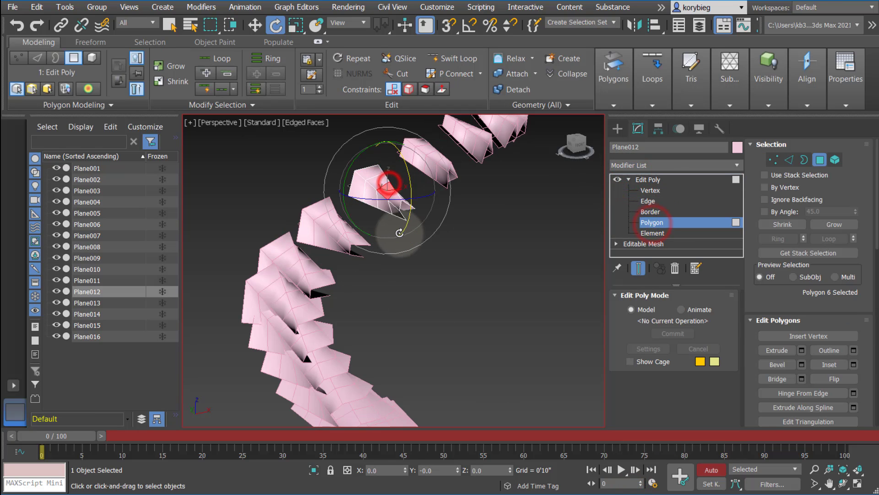
mouse_move(399, 232)
alt+middle_down()
mouse_move(336, 209)
mouse_move(392, 243)
alt+middle_up()
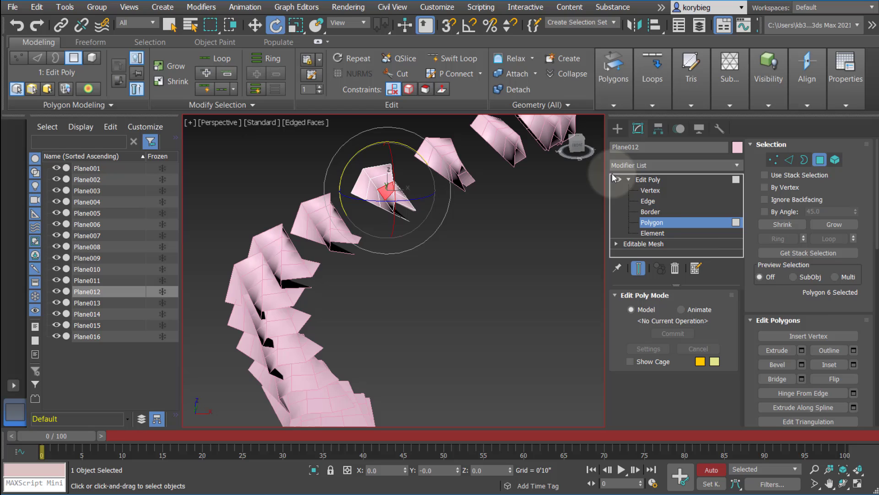
- Return to the Edit Poly modifier's top level and attach the next snapshot mesh up the curve to Plane012
click(650, 179)
scroll(791, 268, down, 2)
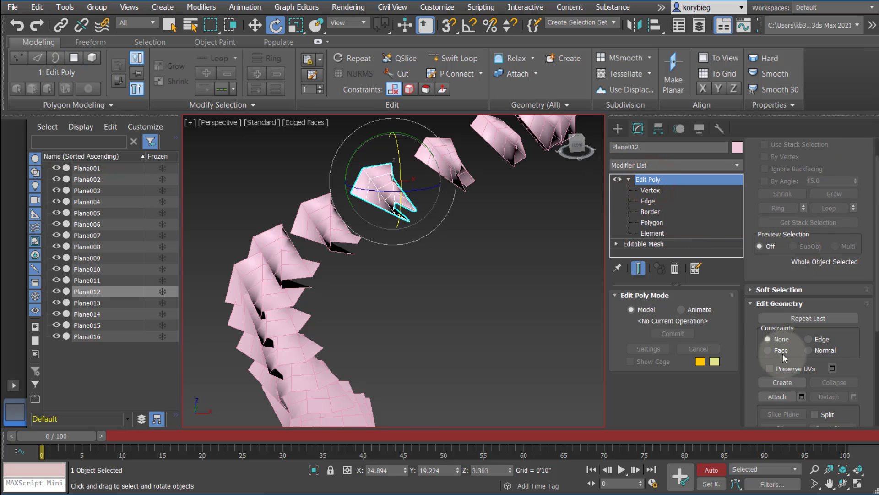
click(777, 396)
click(435, 154)
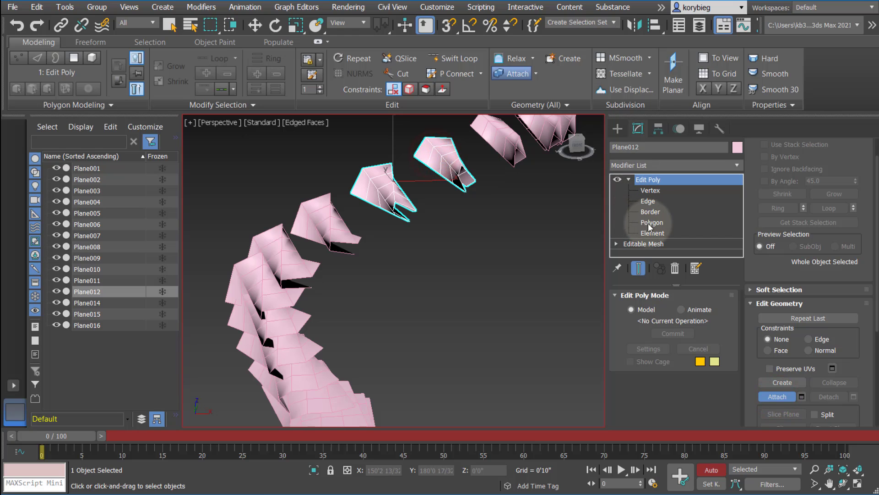
click(777, 396)
- Add a facing polygon on the attached mesh to the polygon selection, bridge the two polygons, and return to the Edit Poly top level
click(652, 222)
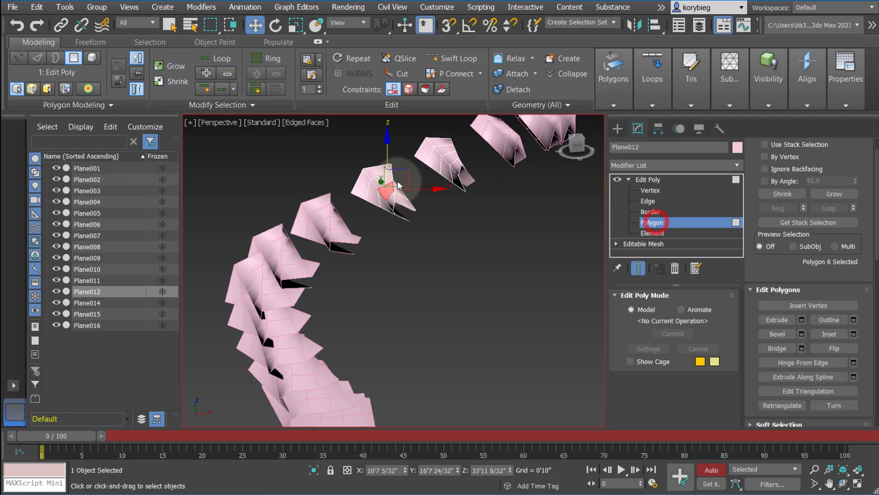
ctrl+click(433, 165)
alt+middle_drag(449, 235, 424, 246)
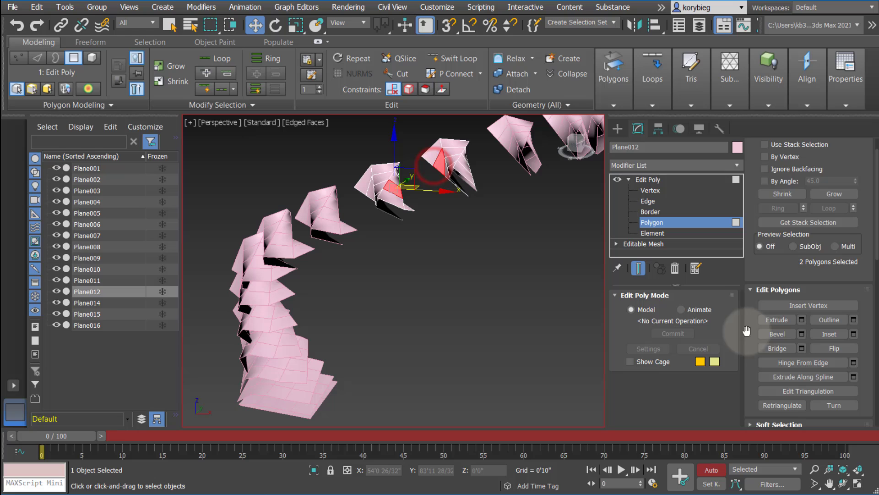
click(801, 348)
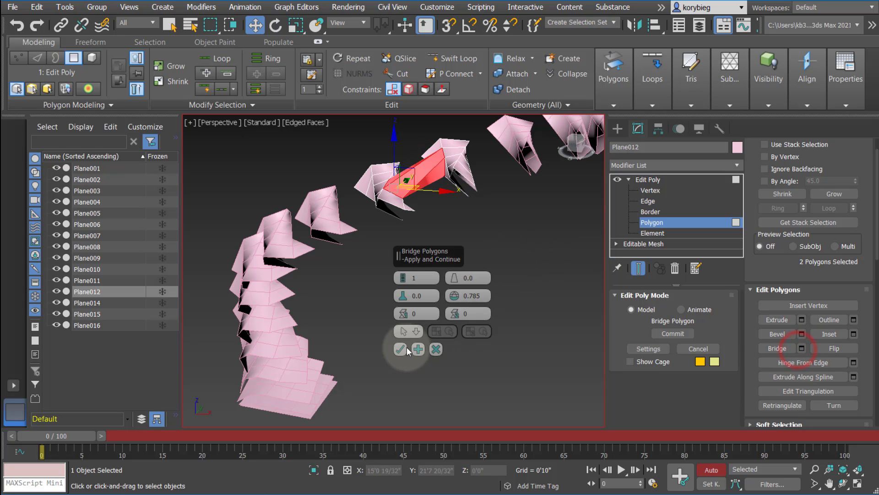
click(402, 347)
alt+middle_drag(423, 323, 456, 292)
click(666, 178)
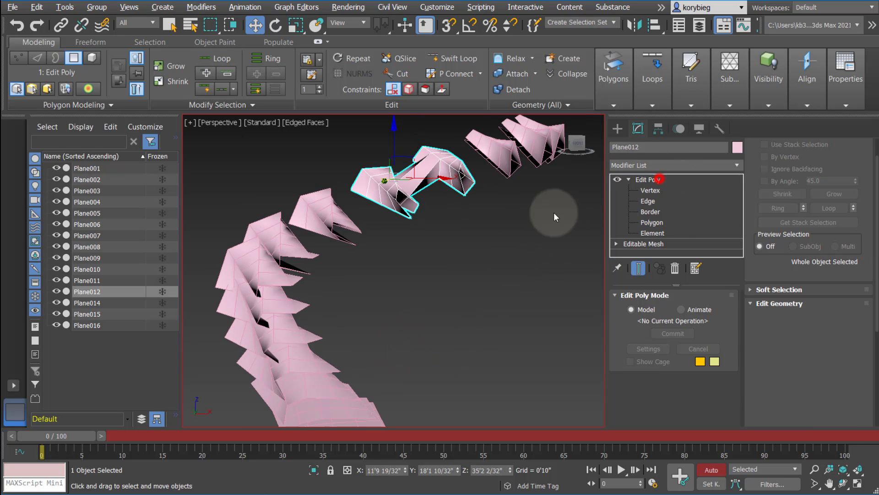
alt+middle_drag(471, 245, 404, 296)
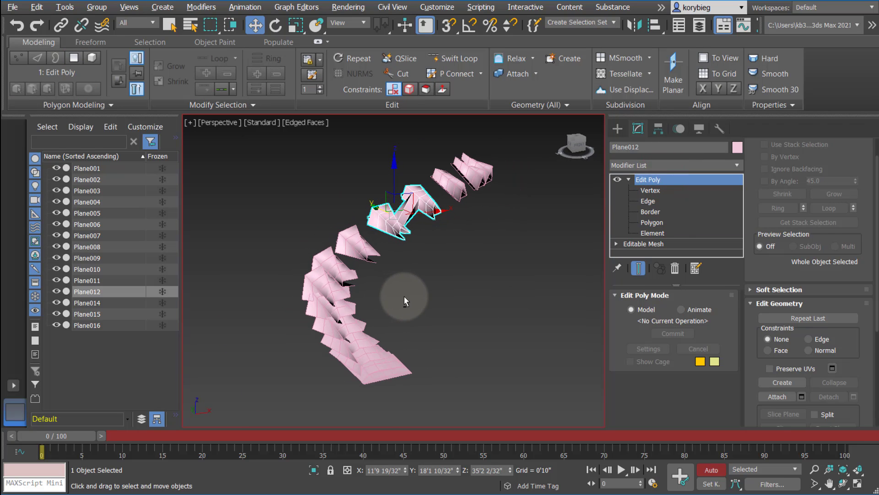